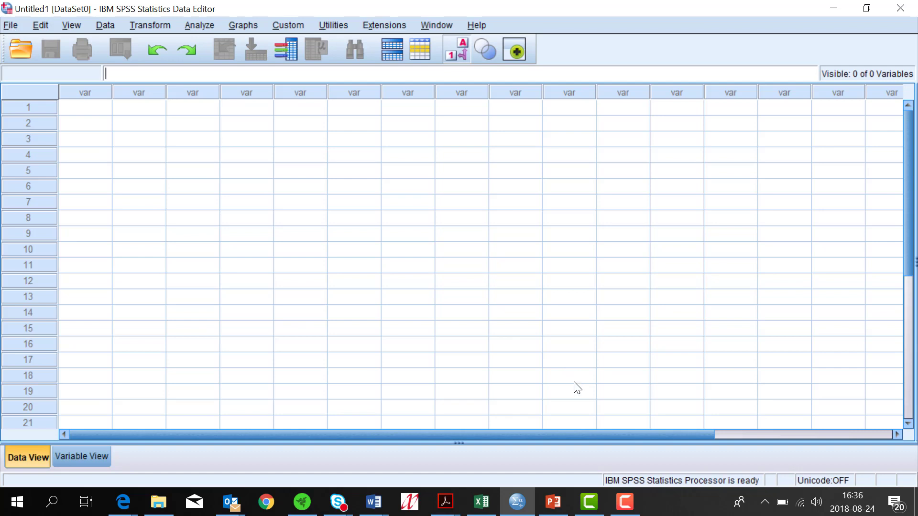
left_click(10, 26)
mouse_move(32, 61)
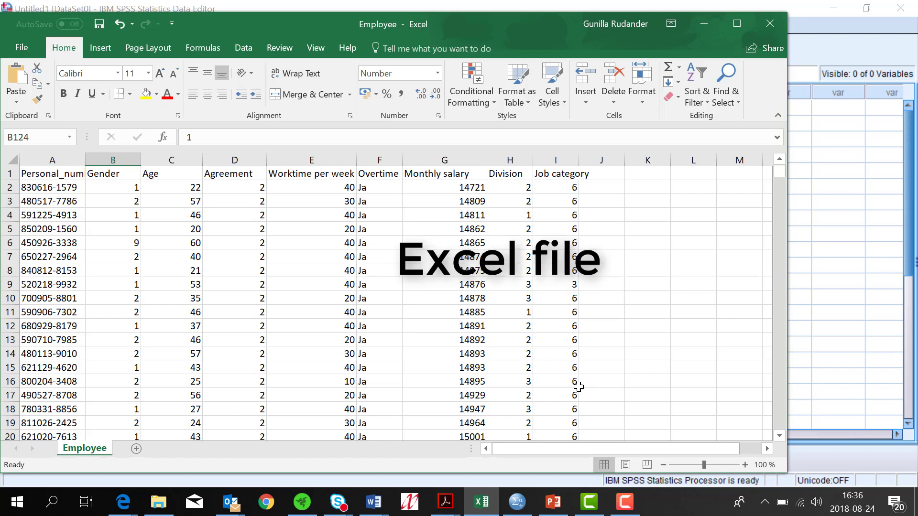
Examine the variable headings, first case row, and Gender and Age columns of the Employee workbook in Excel, and close the workbook
left_click(113, 177)
left_click(145, 175)
left_click(216, 175)
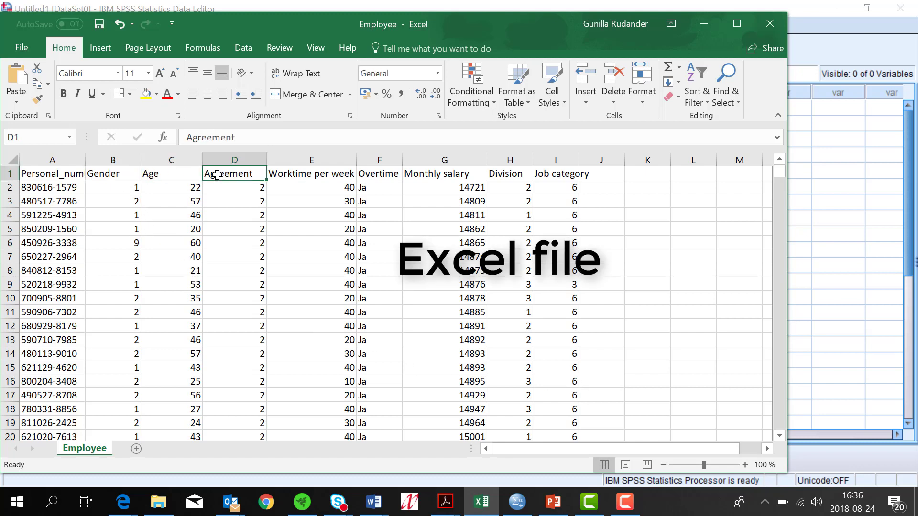
left_click(419, 171)
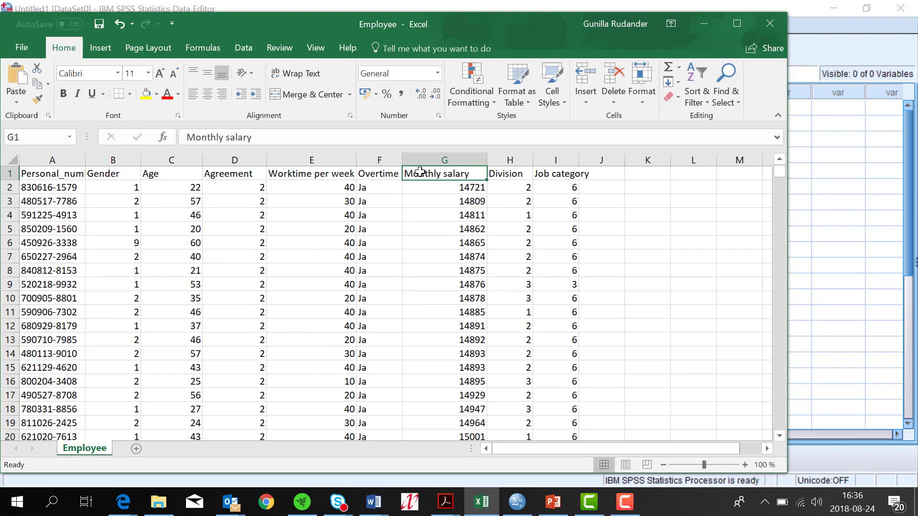
left_click(73, 189)
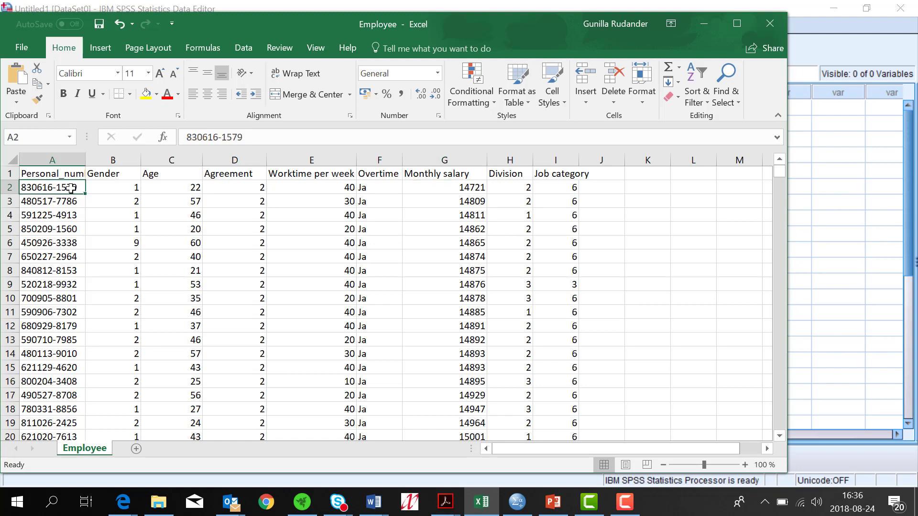
left_click(7, 190)
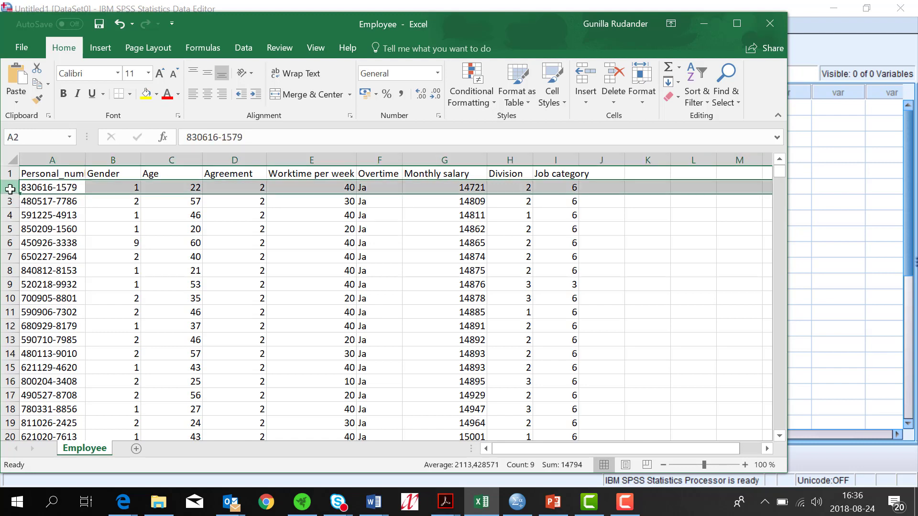
left_click(115, 161)
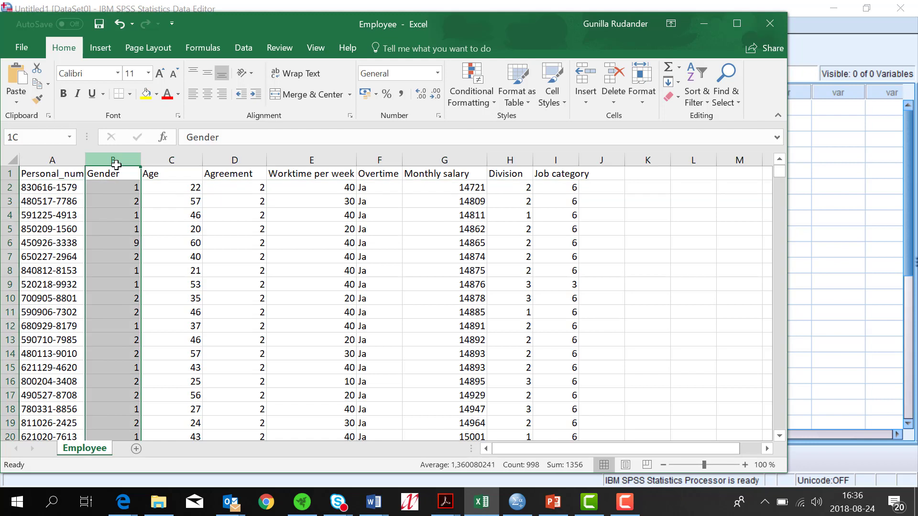
left_click(154, 157)
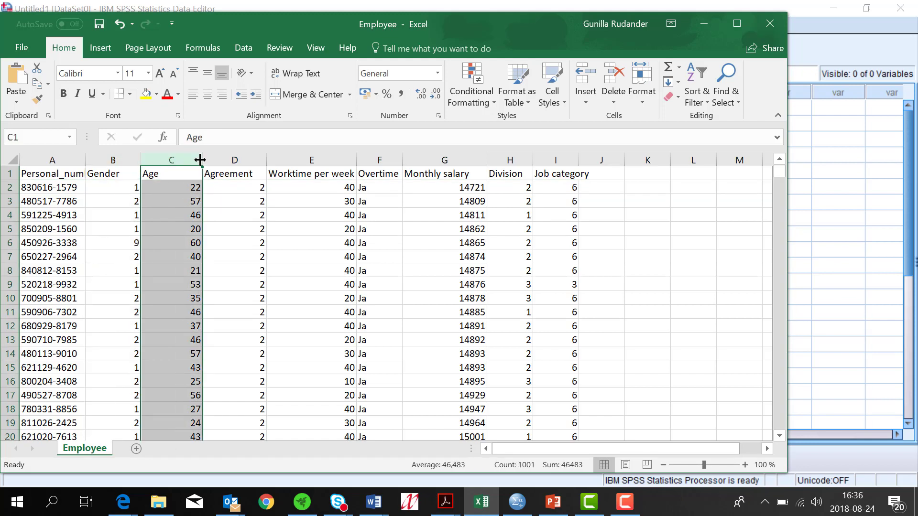
left_click(767, 32)
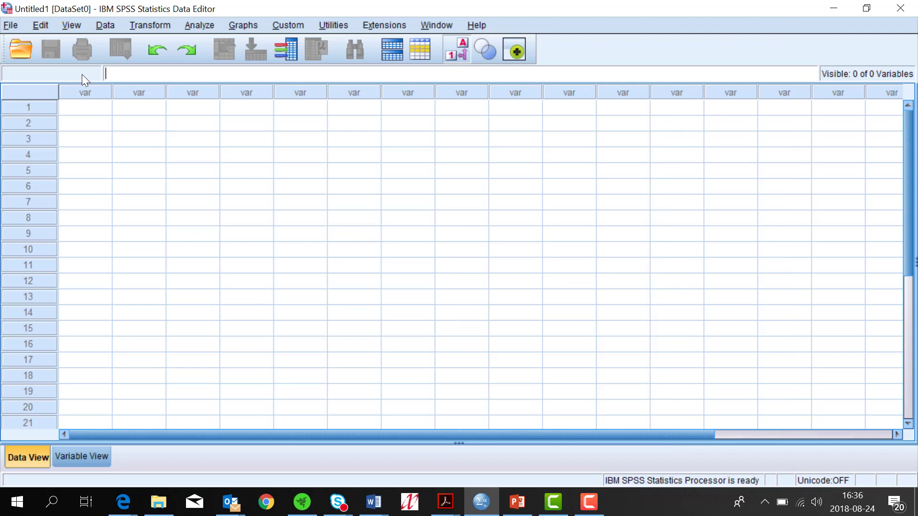
Open Employee.xlsx from the Datafiler folder as a data file, with the file type set to Excel (*.xls, *.xlsx, *.xlsm)
left_click(15, 27)
mouse_move(26, 62)
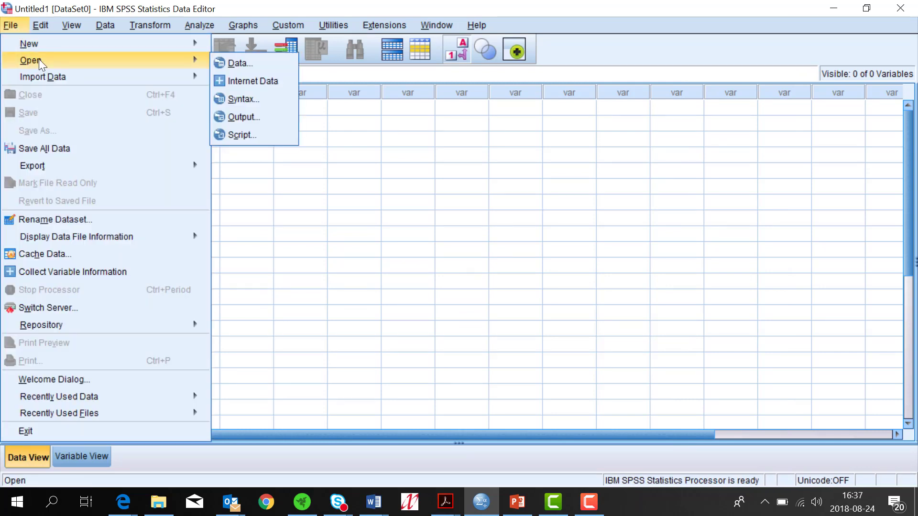
left_click(228, 61)
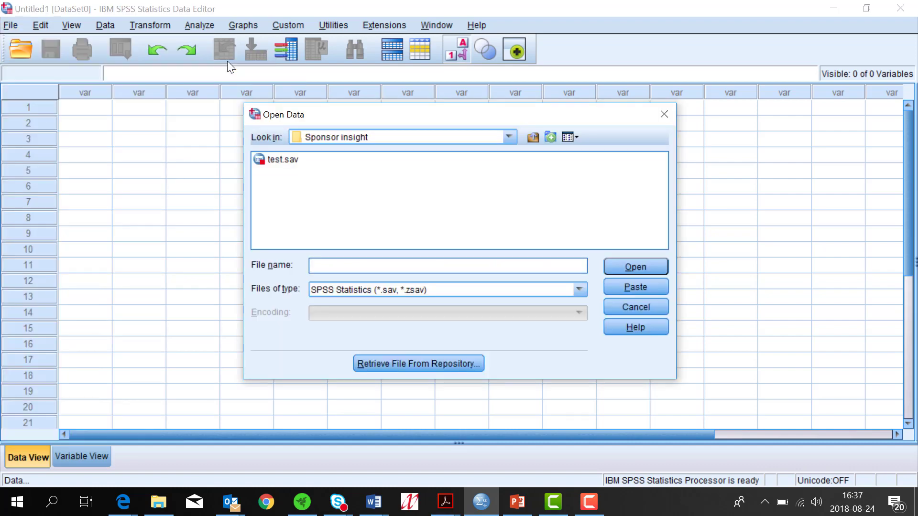
left_click(579, 289)
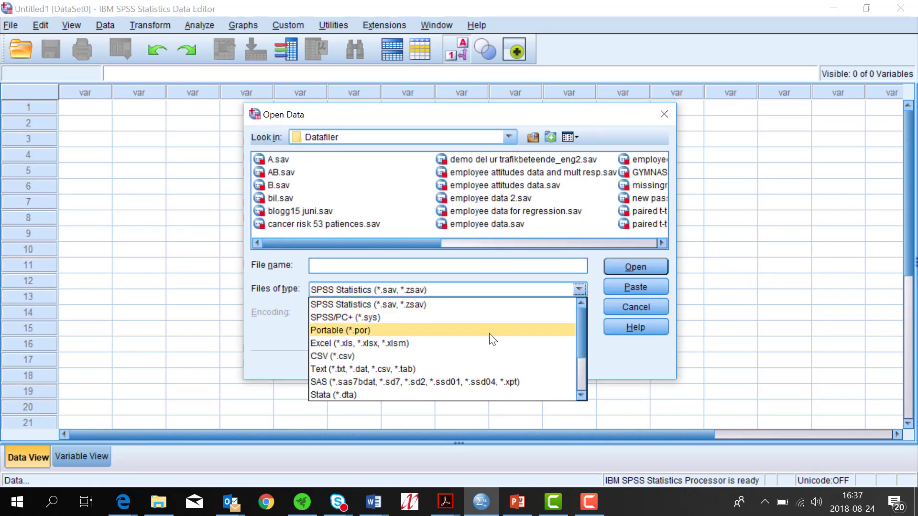
left_click(481, 342)
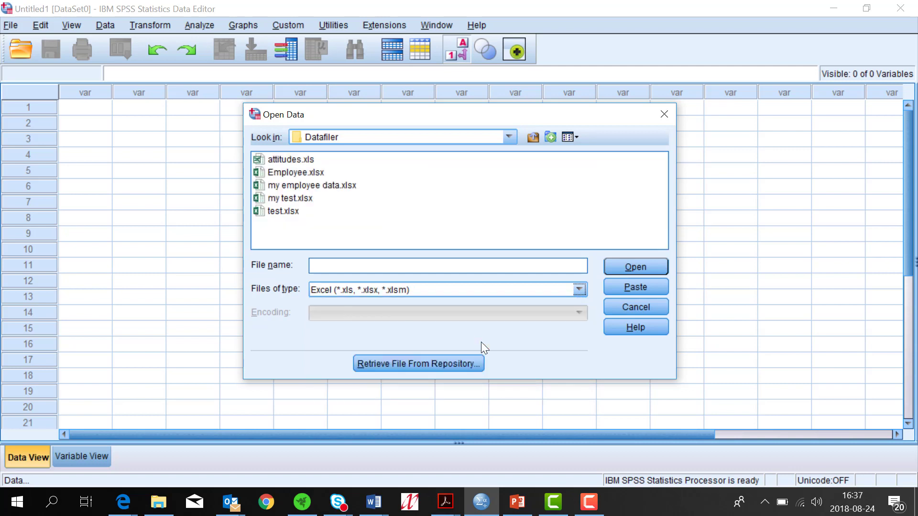
left_click(312, 172)
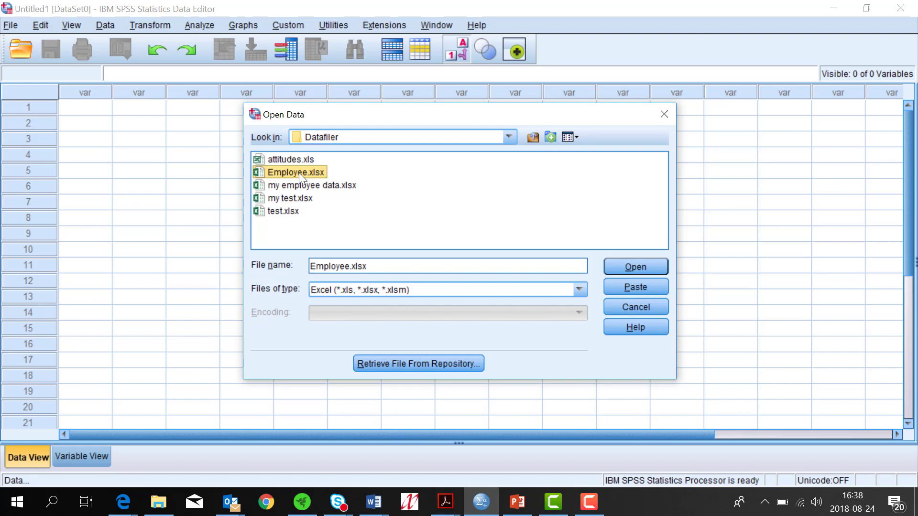
left_click(614, 262)
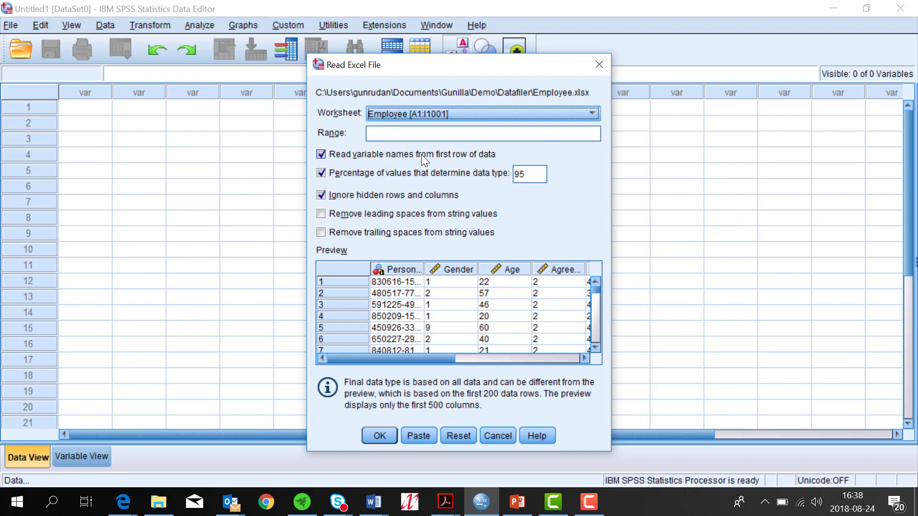
Check the worksheet choices and import the Employee worksheet with variable names read from the first row of data
left_click(592, 113)
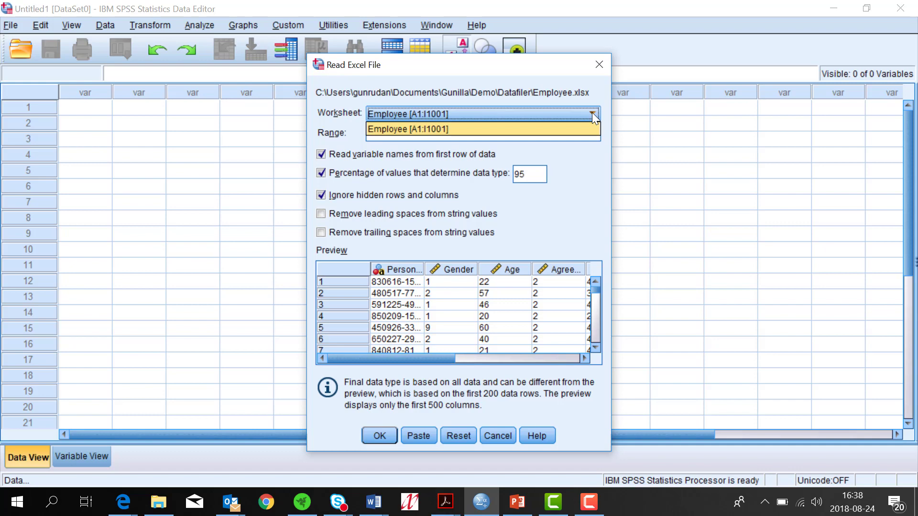
left_click(591, 112)
left_click(382, 439)
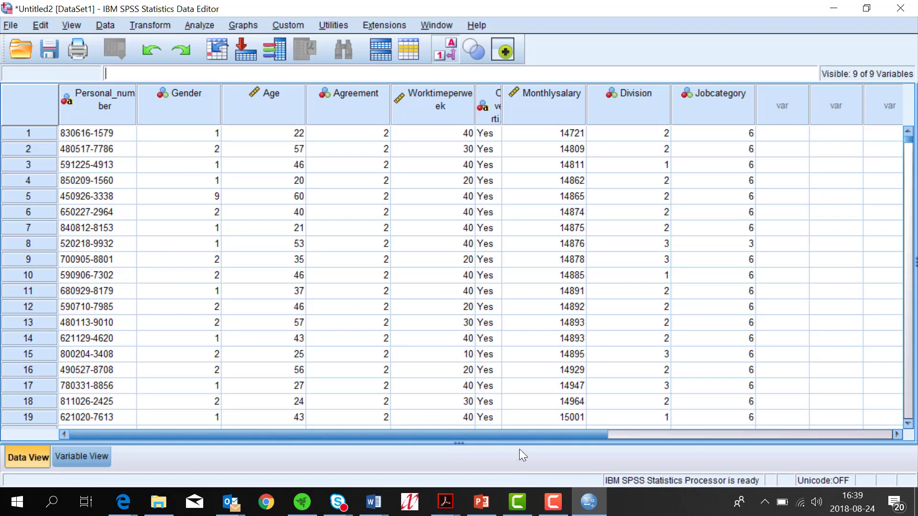
Widen the Overtime column to show its full name, and inspect the Monthlysalary, Personal_number, Gender and Age variables
left_click_drag(506, 112, 547, 112)
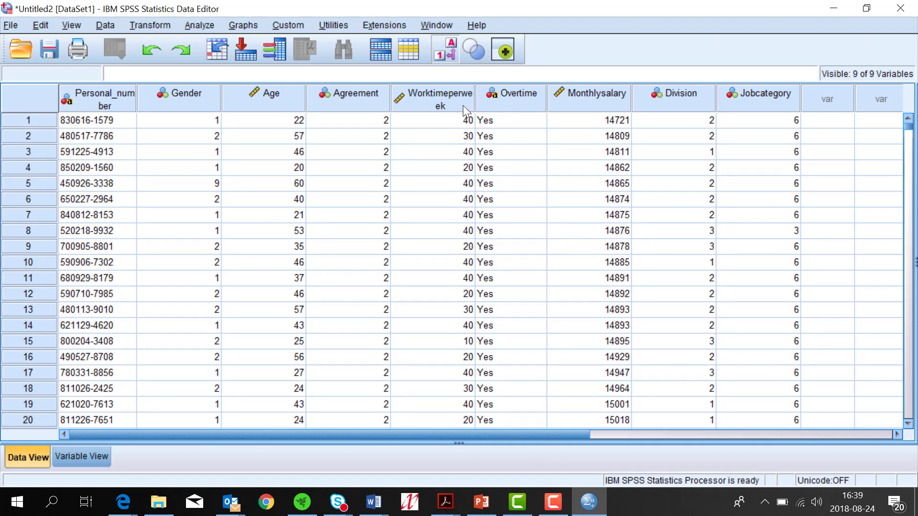
left_click(620, 104)
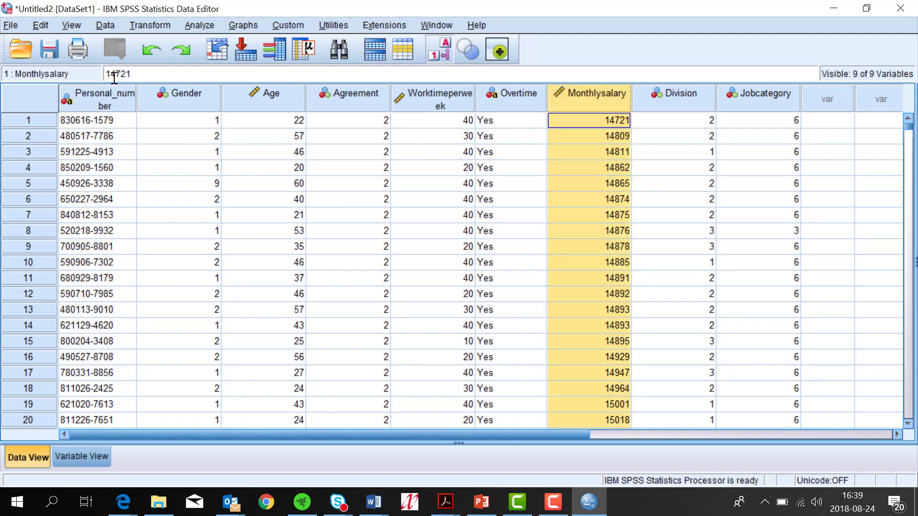
left_click(100, 105)
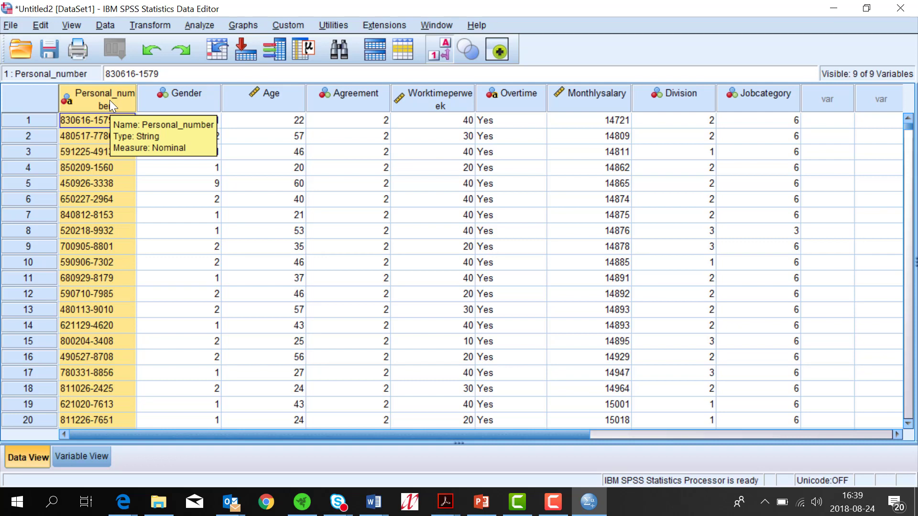
left_click(217, 106)
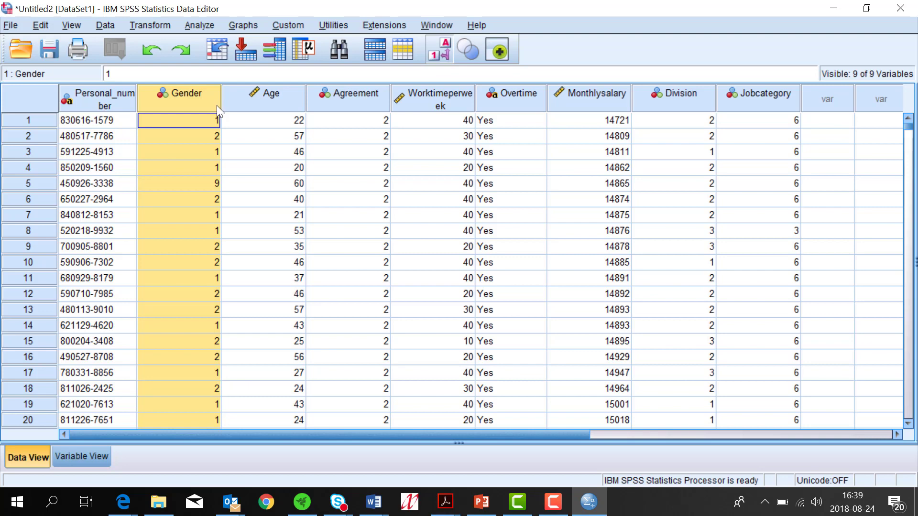
key("Right")
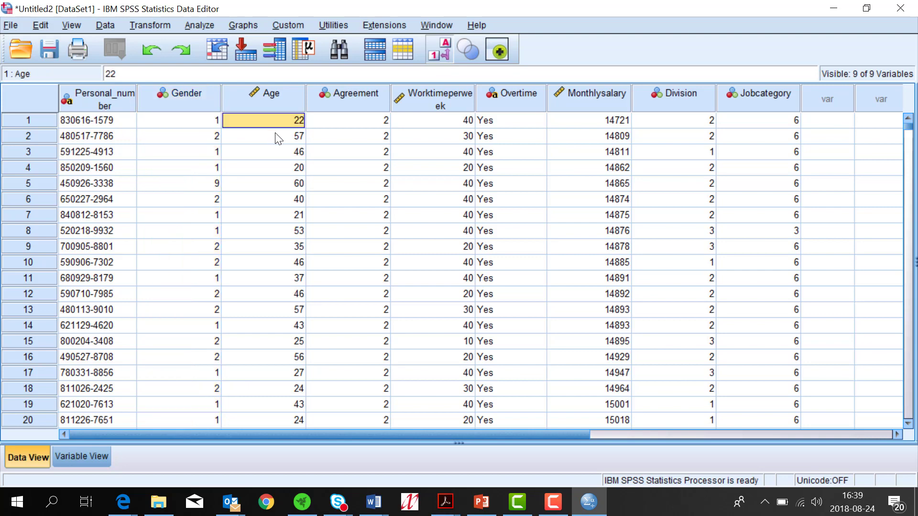
Start a Frequencies analysis from the descriptive statistics procedures
left_click(196, 24)
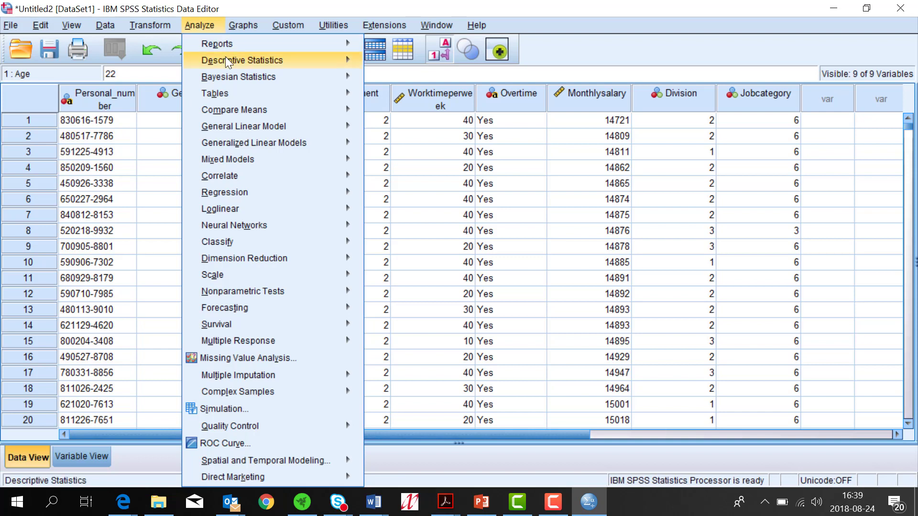
mouse_move(225, 57)
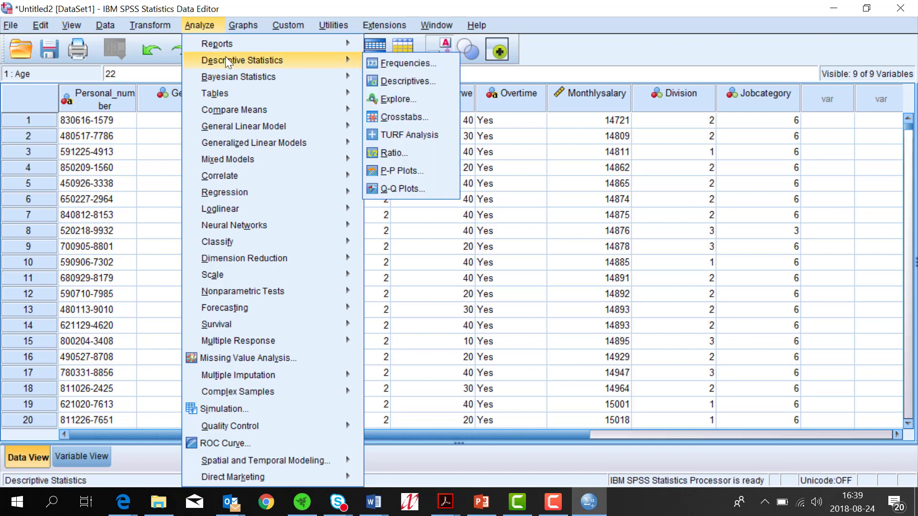
left_click(394, 63)
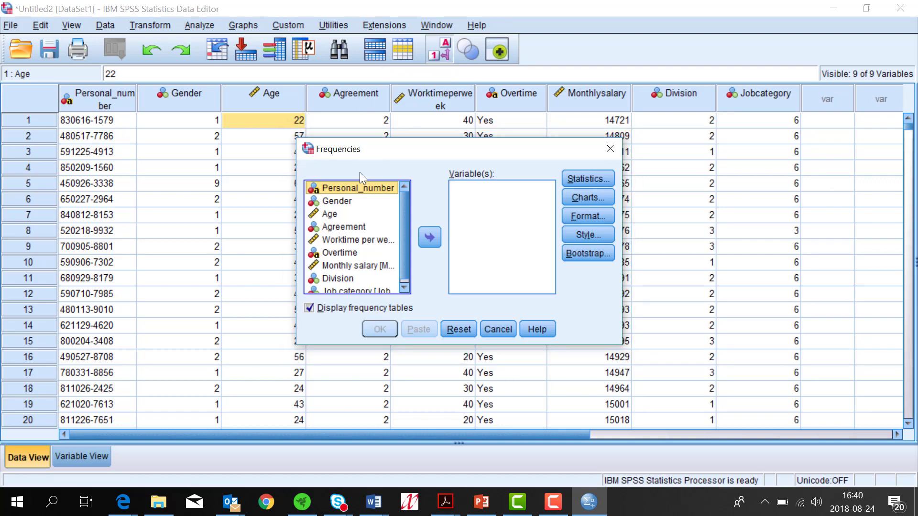
left_click(361, 201)
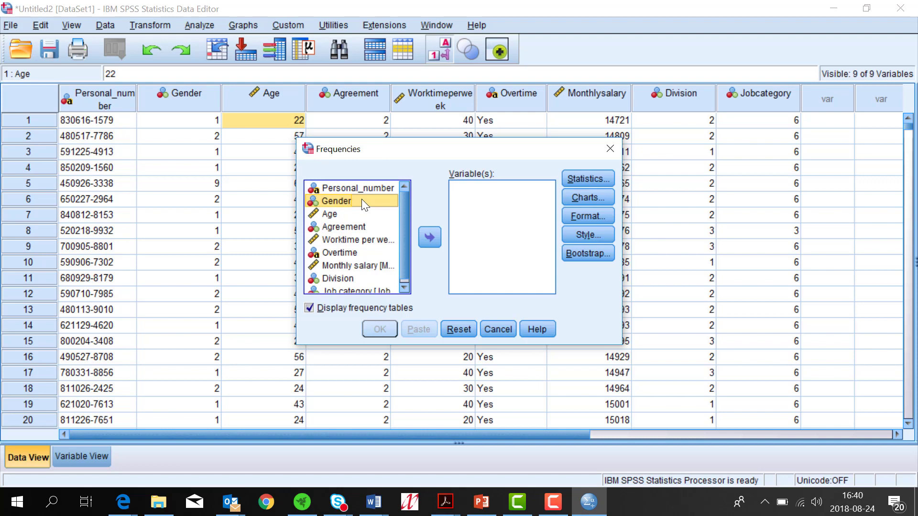
left_click(430, 237)
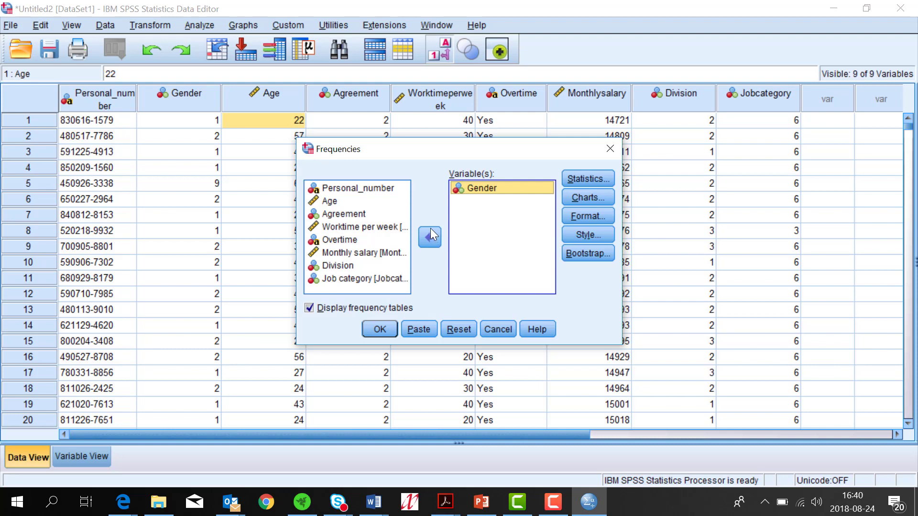
left_click(429, 237)
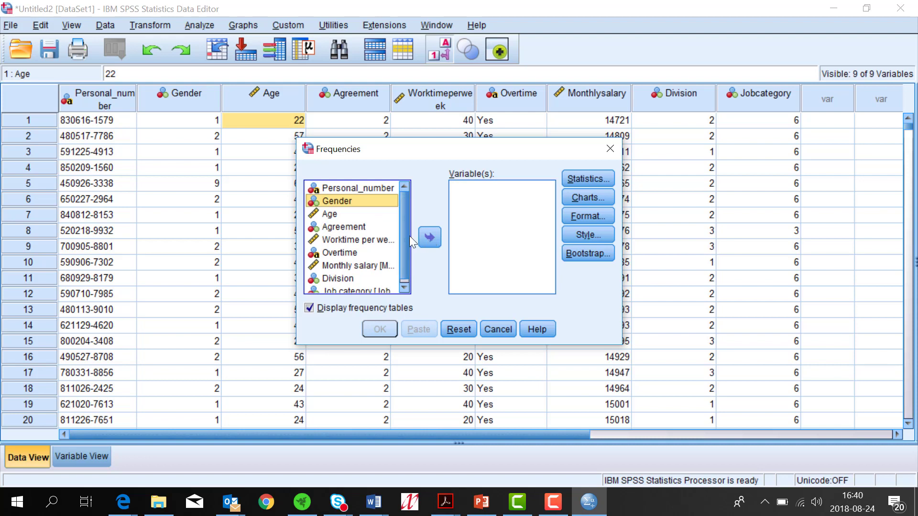
Add Gender to the analysis variables, look at the chart options, and run Frequencies with frequency tables displayed
left_click_drag(369, 207, 480, 202)
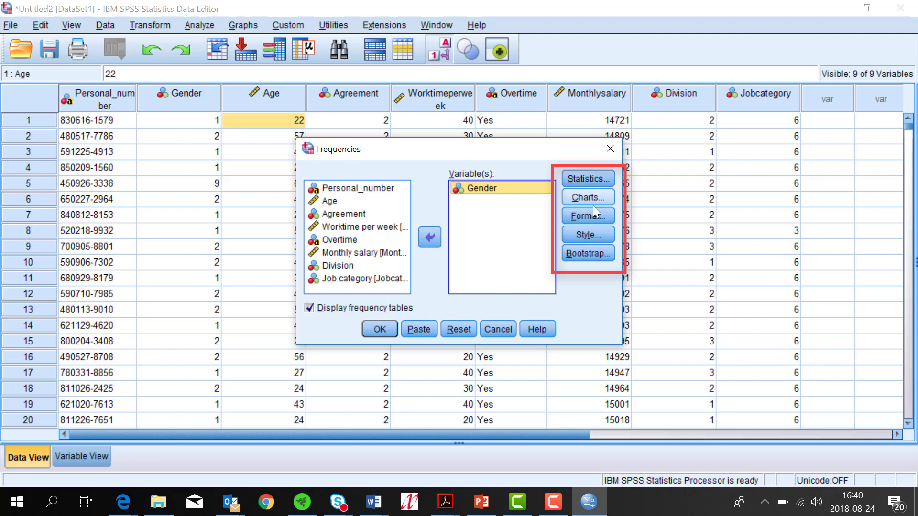
left_click(573, 202)
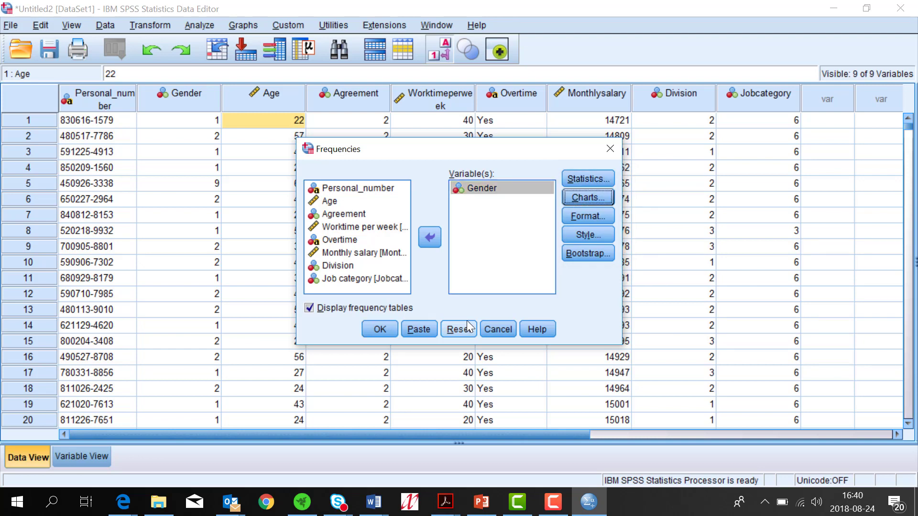
left_click(379, 329)
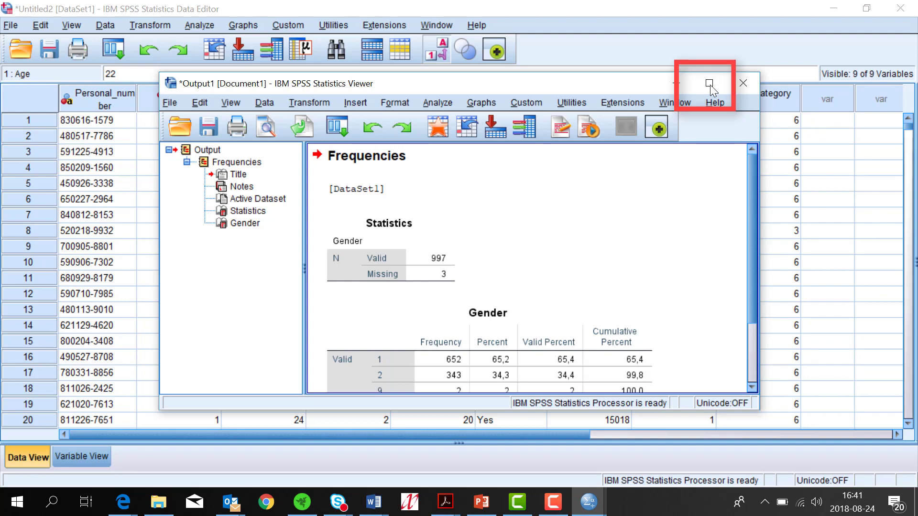
Maximize the output viewer and select the Statistics table in the output outline
left_click(709, 84)
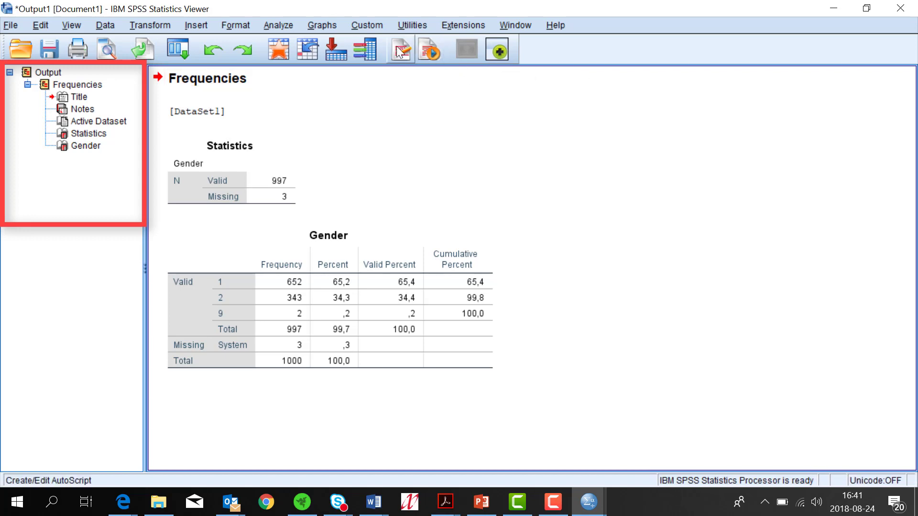
left_click(77, 134)
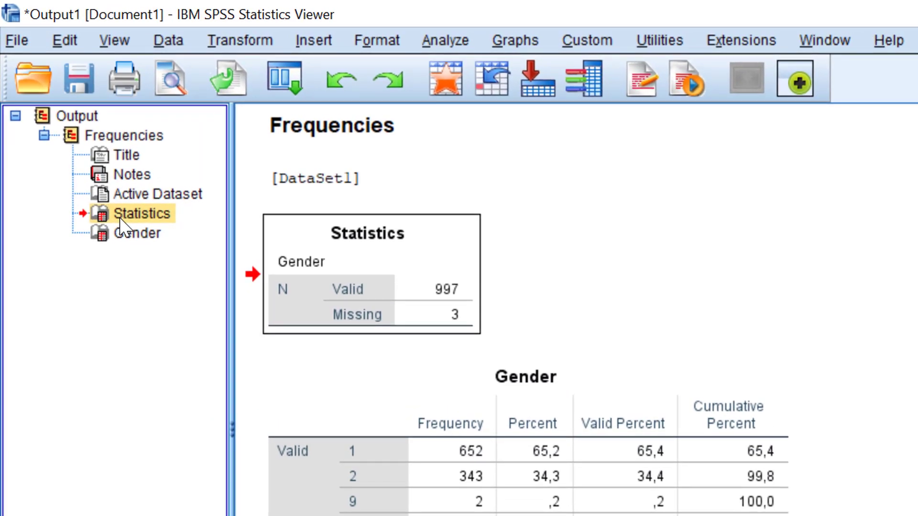